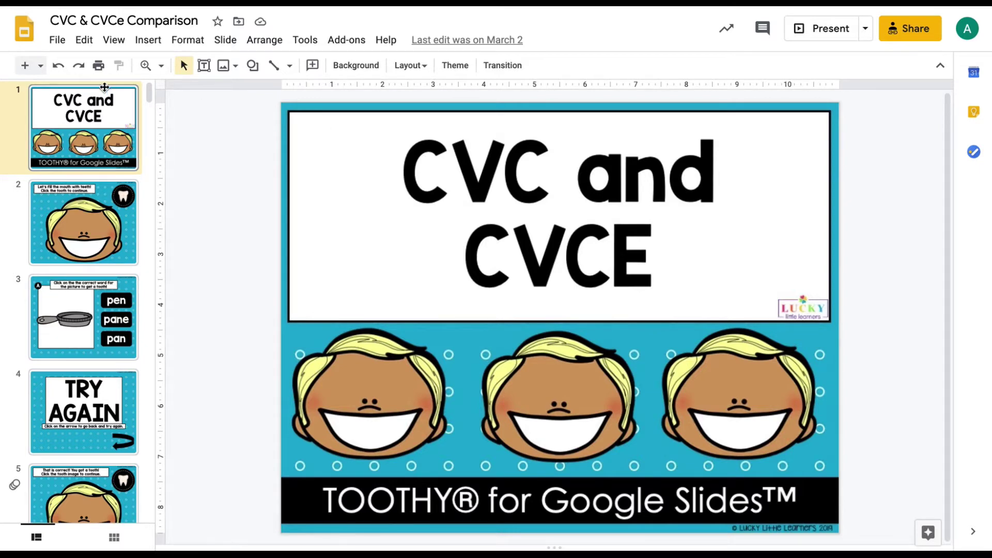
# Publish the CVC & CVCe Comparison deck to the web and copy its published link
pyautogui.click(57, 43)
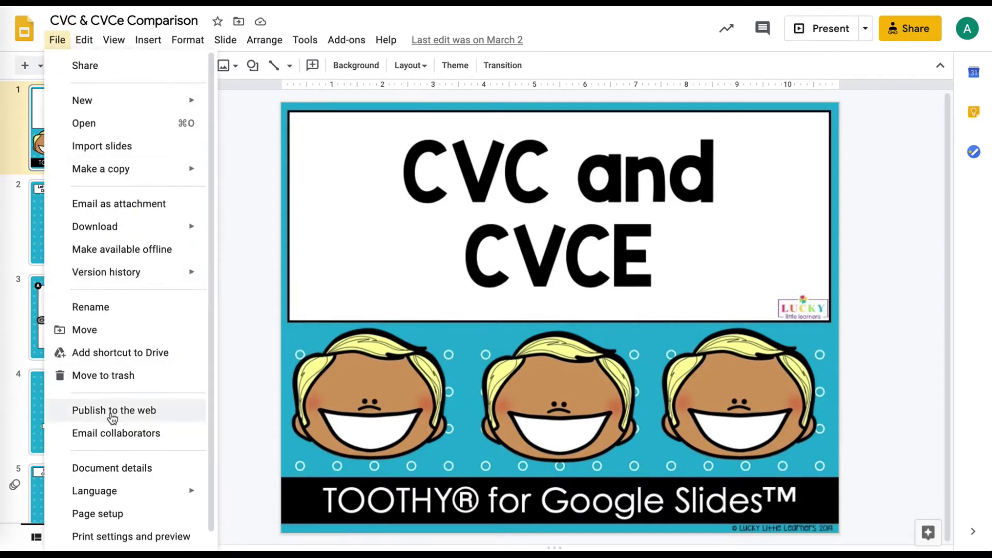
pyautogui.click(111, 413)
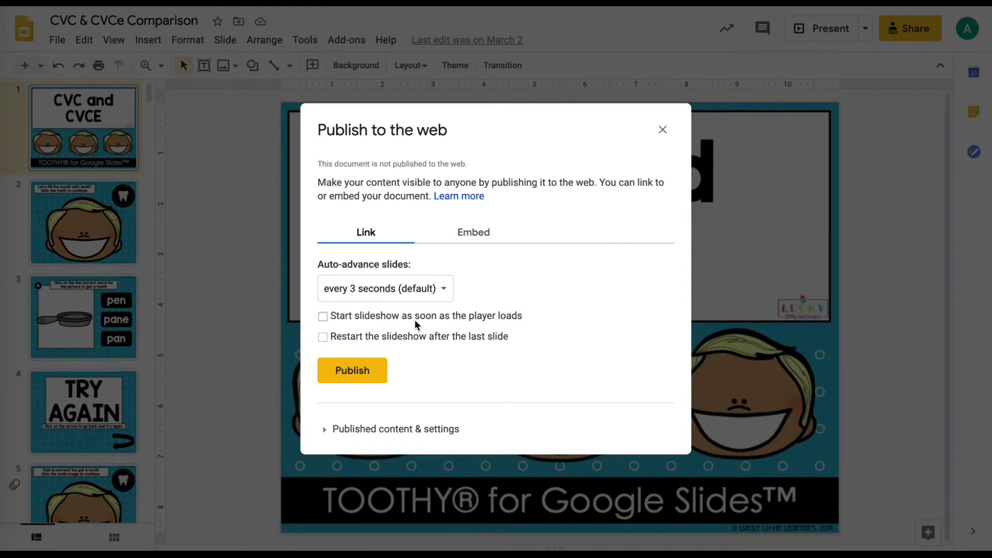
pyautogui.click(324, 431)
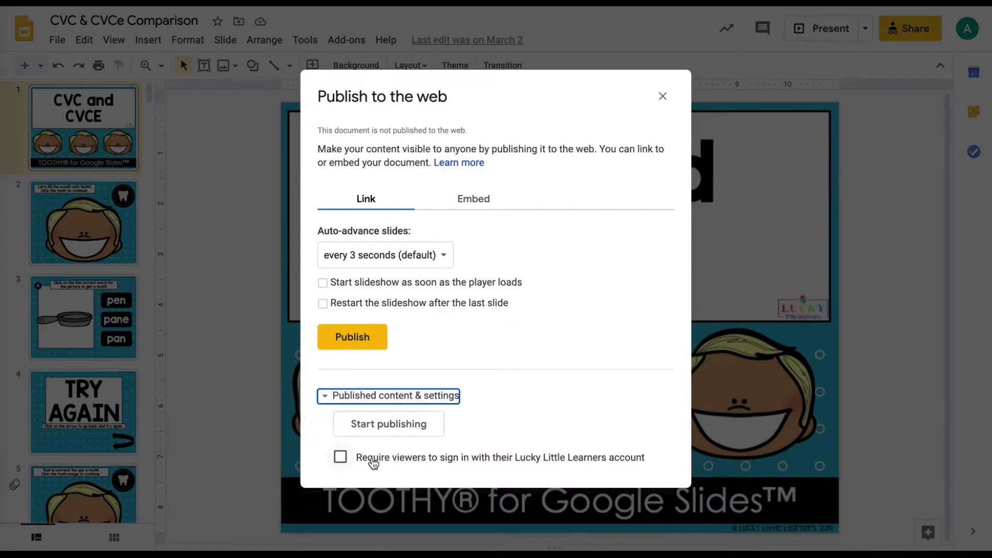
pyautogui.click(324, 395)
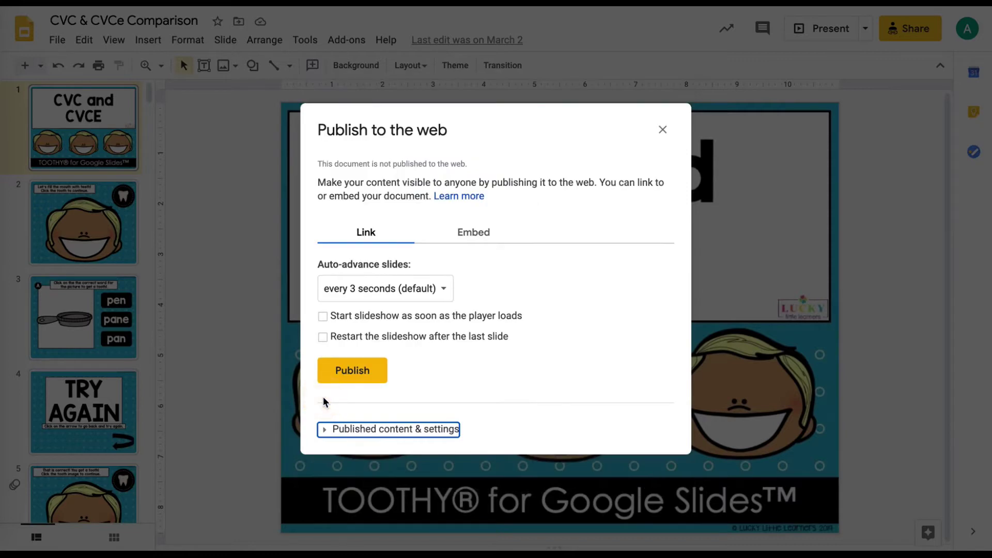
pyautogui.click(352, 375)
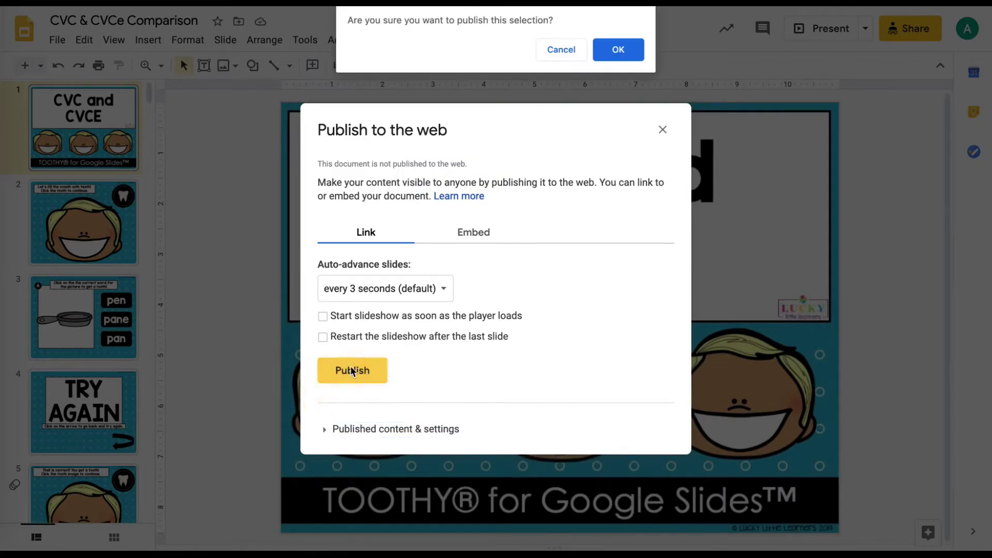
pyautogui.click(622, 50)
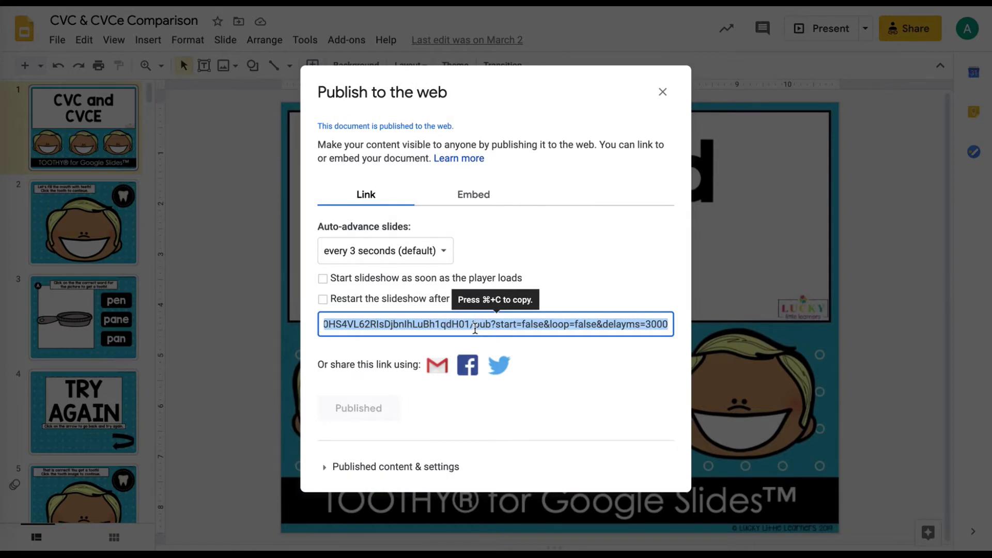
pyautogui.press('super+c')
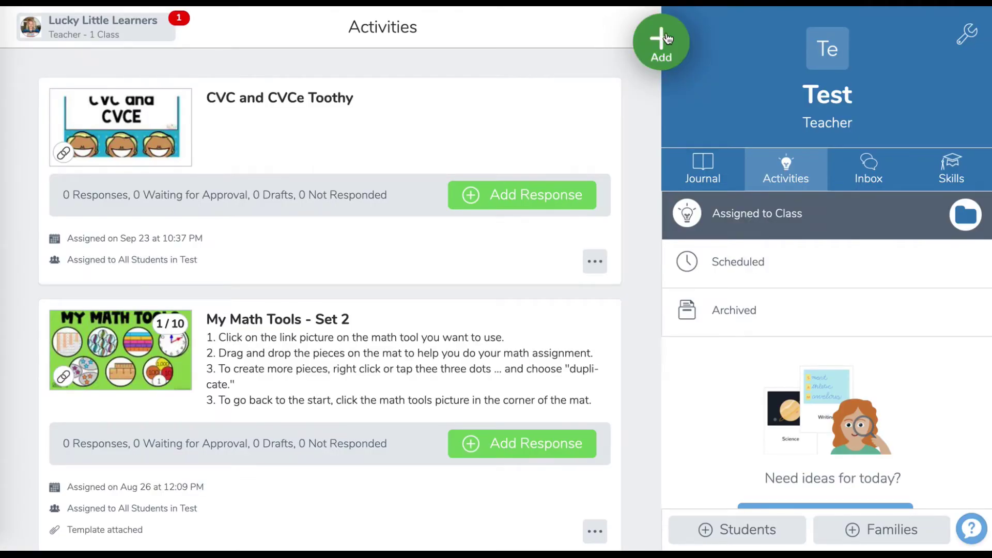
# Assign a new class activity, create it from scratch, and name it 'Toothy'
pyautogui.click(666, 39)
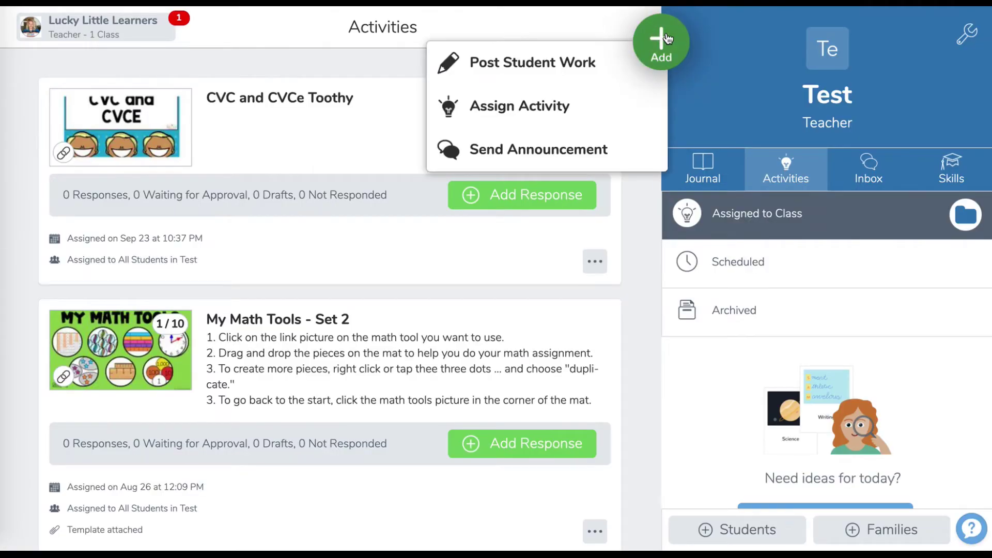
pyautogui.click(544, 107)
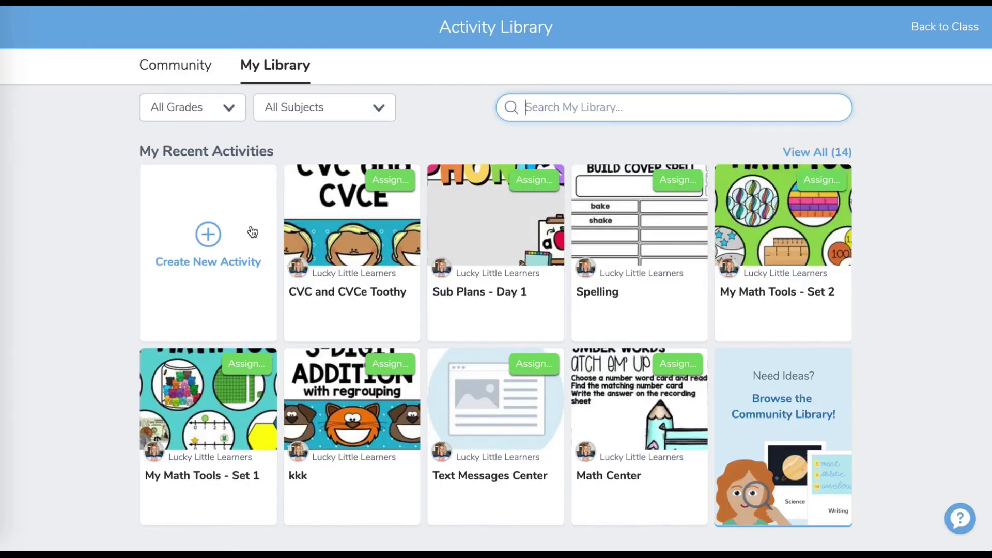
pyautogui.click(206, 241)
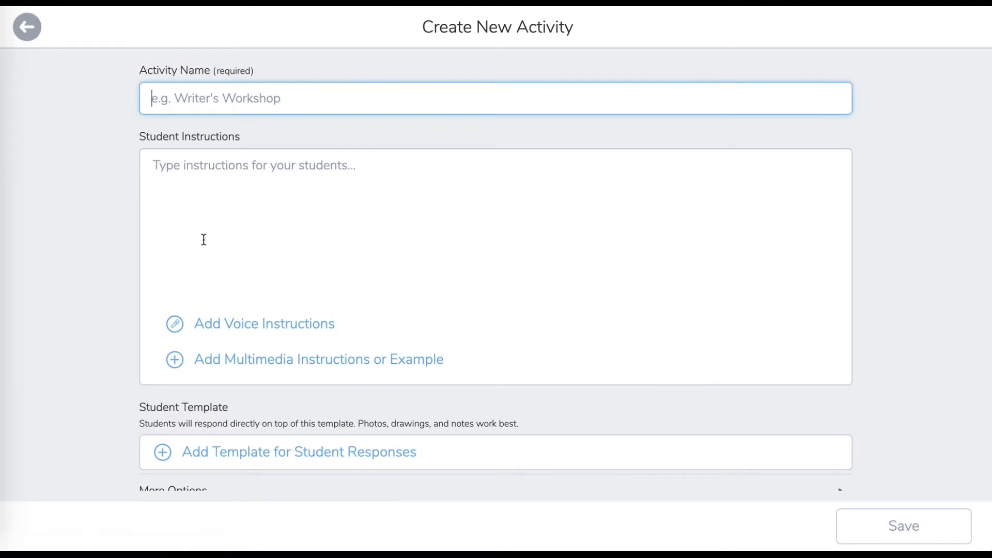
pyautogui.write('Toothy')
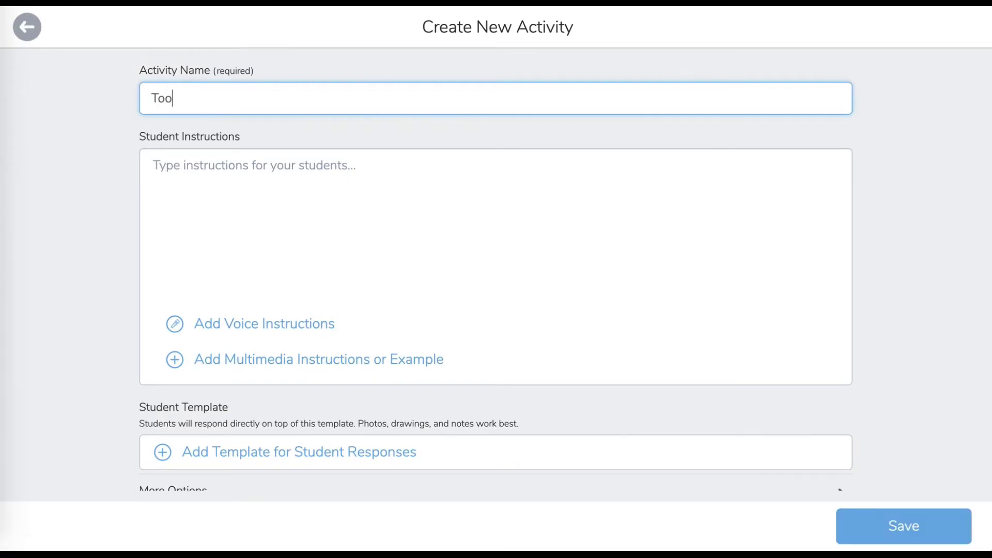
pyautogui.click(259, 364)
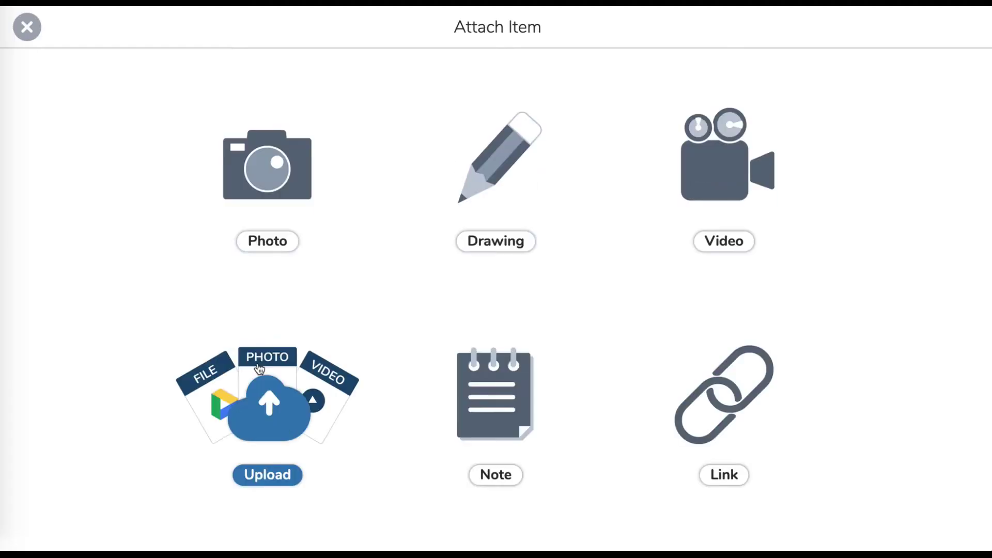
# Paste the published slides URL as a Link example on the Toothy activity and confirm it
pyautogui.click(731, 405)
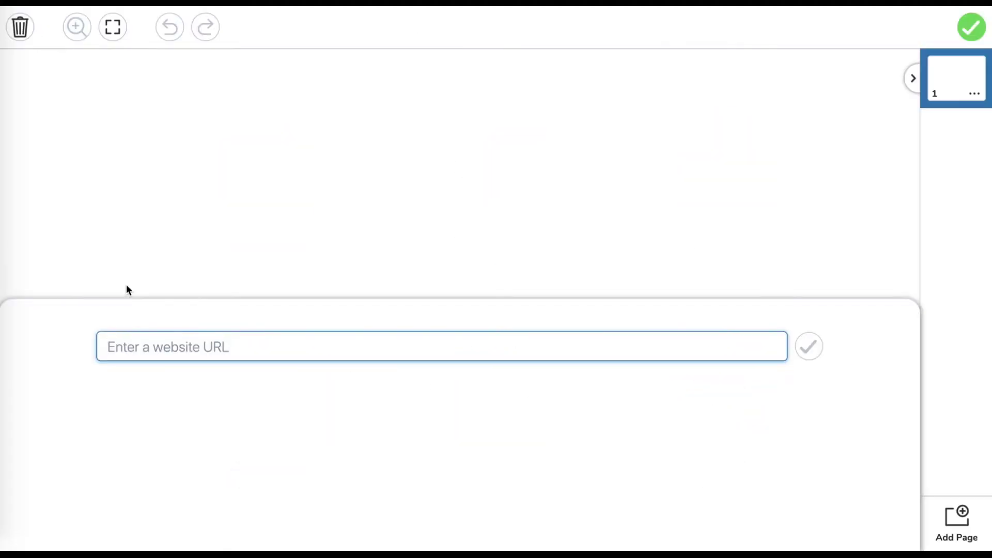
pyautogui.hotkey('ctrl', 'v')
pyautogui.click(809, 346)
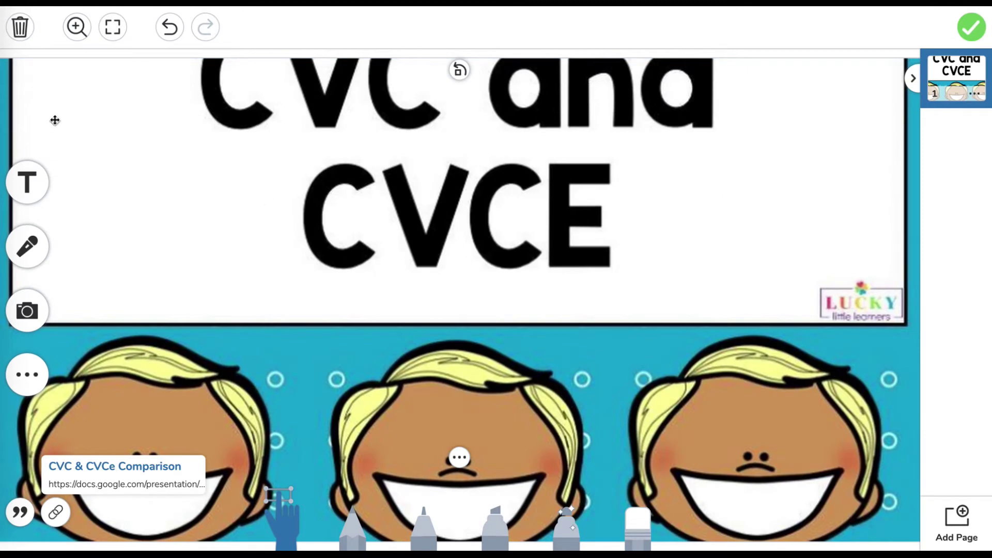
pyautogui.click(52, 82)
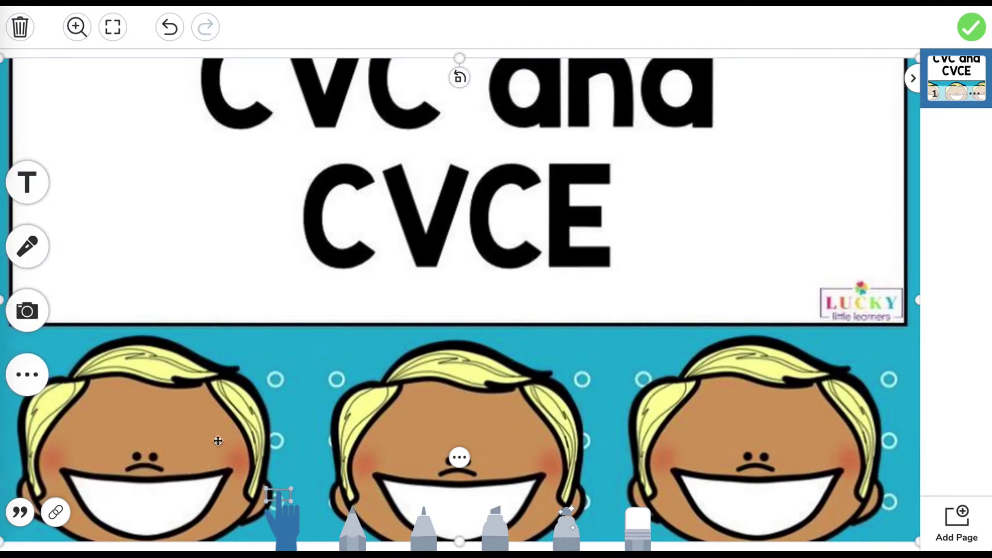
pyautogui.click(56, 512)
pyautogui.click(972, 29)
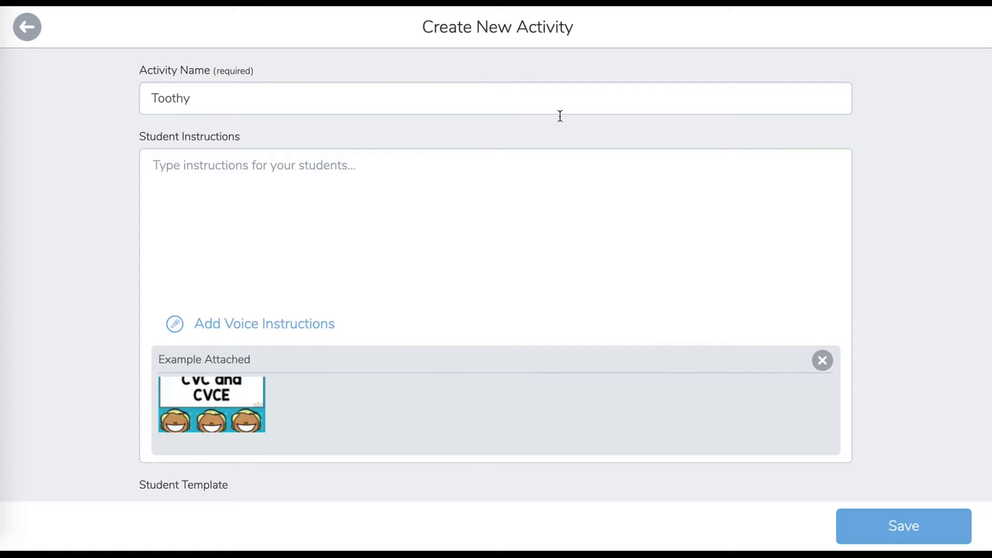
# Save the Toothy activity to My Library from the Student Instructions screen
pyautogui.click(260, 174)
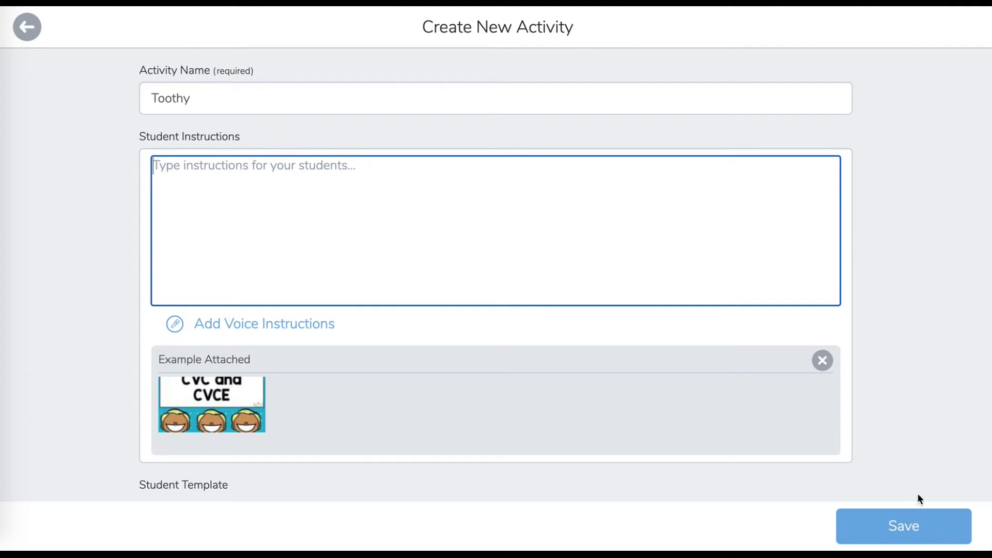
pyautogui.click(903, 527)
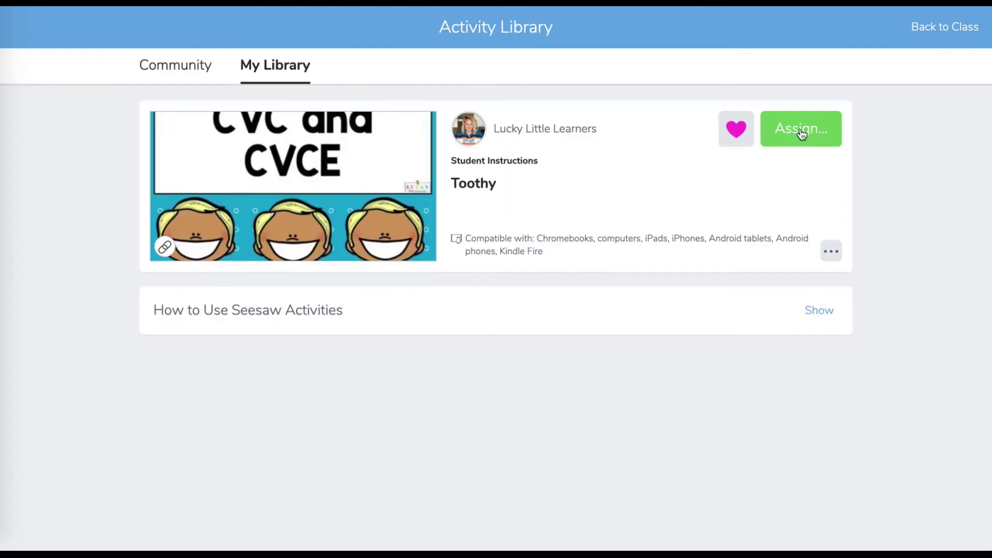
# Assign Toothy to the Test class and view that class's Activities page
pyautogui.click(801, 133)
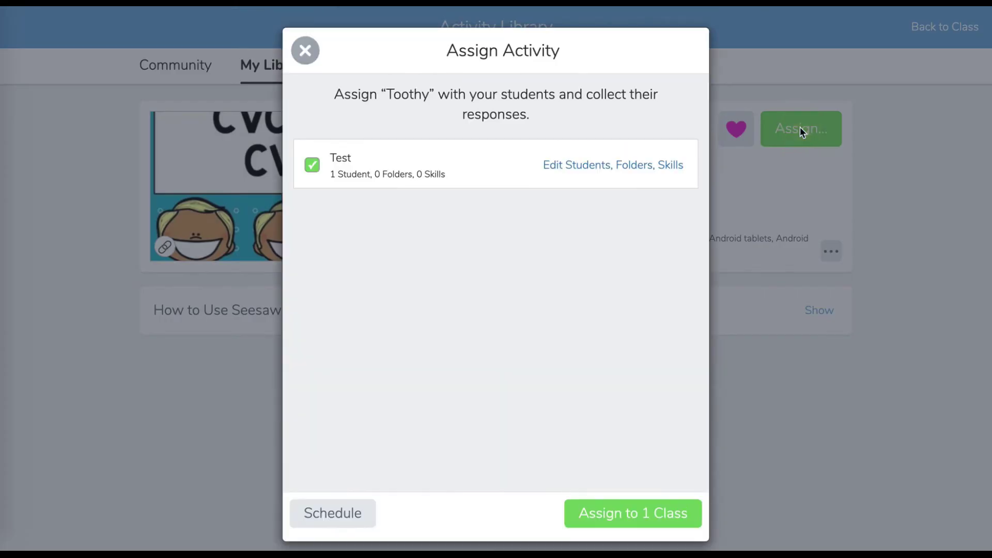
pyautogui.click(625, 518)
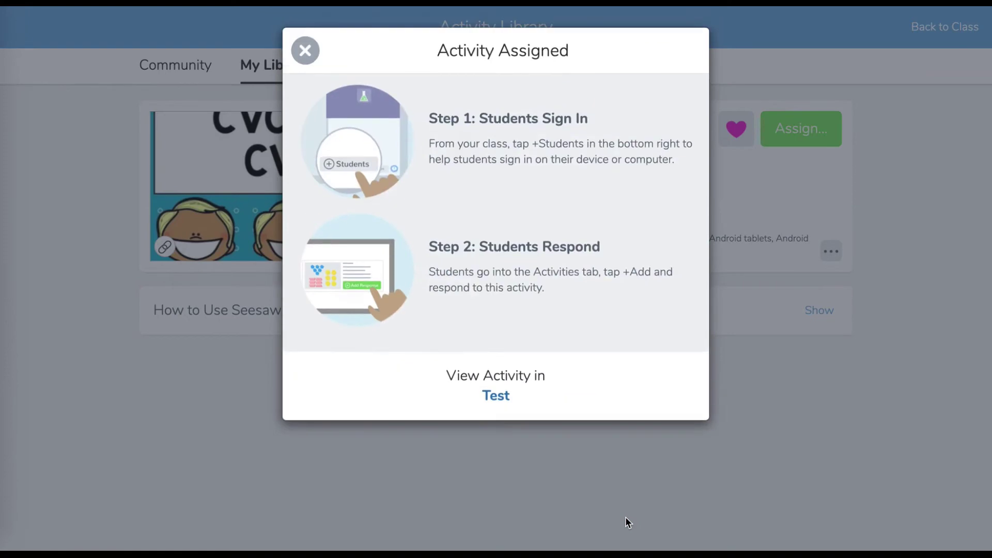
pyautogui.click(496, 396)
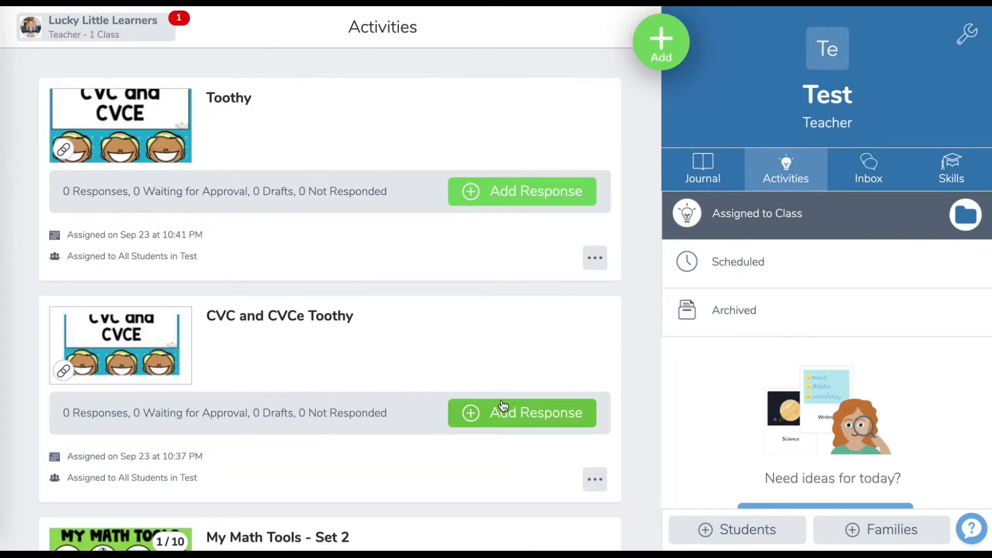
# As a student, add a response to Toothy, view its instructions, and open the linked slides
pyautogui.click(544, 198)
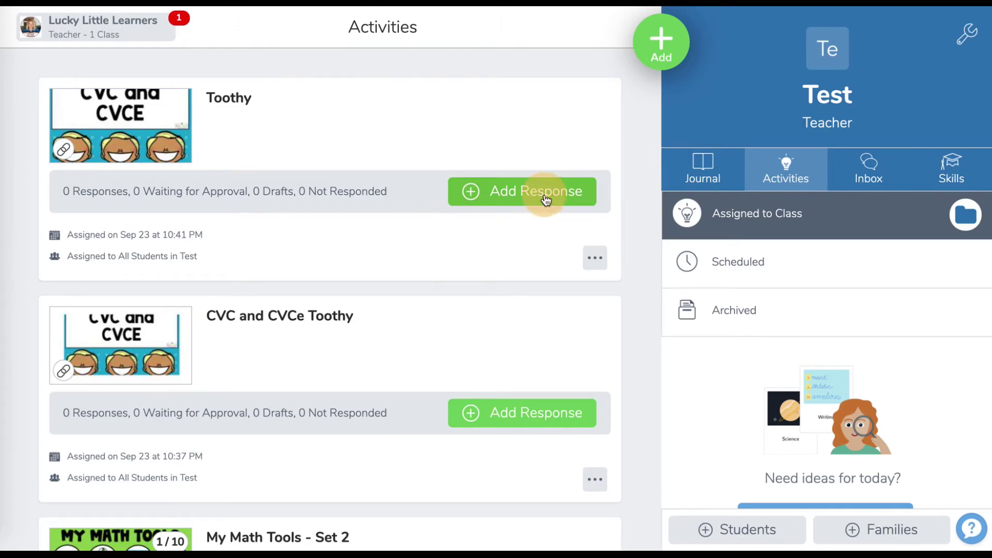
pyautogui.click(435, 116)
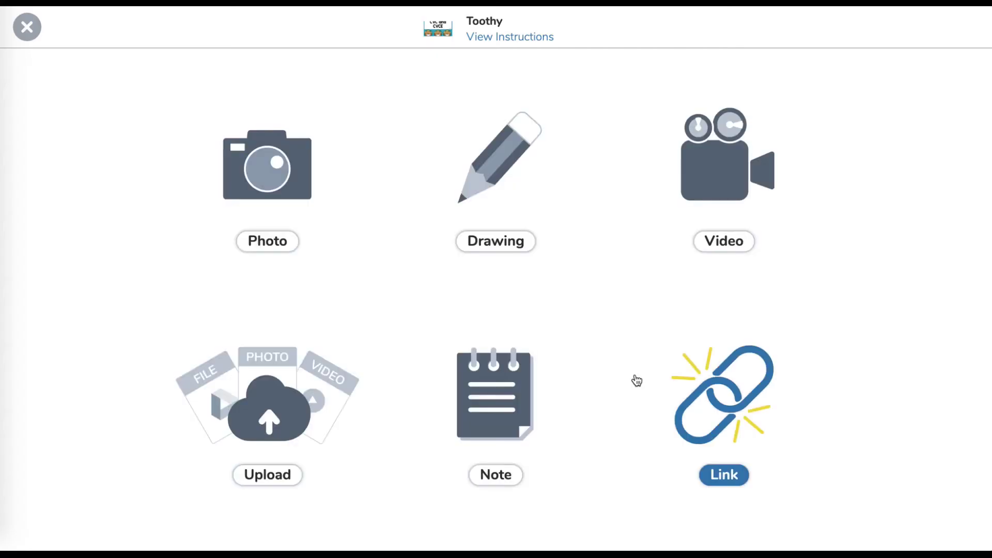
pyautogui.click(504, 39)
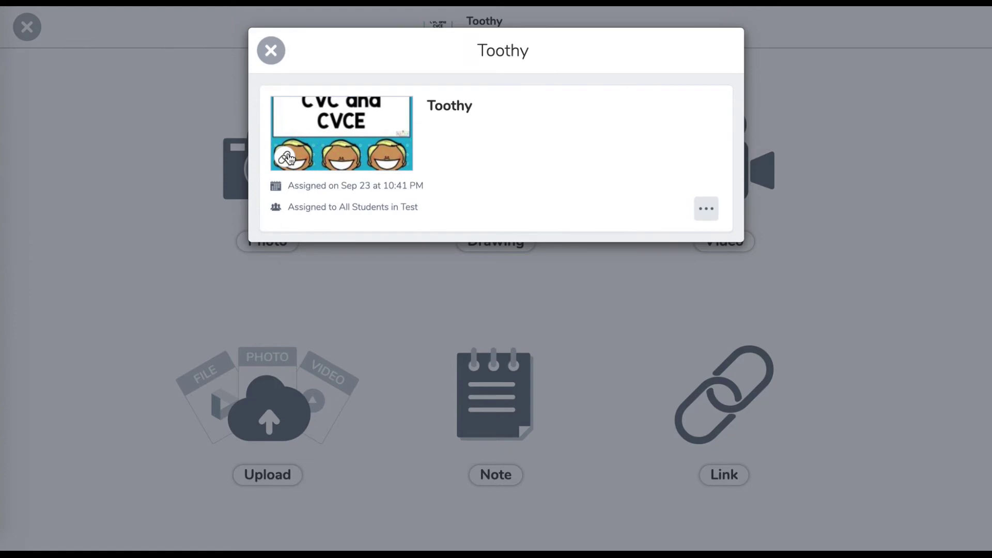
pyautogui.click(357, 117)
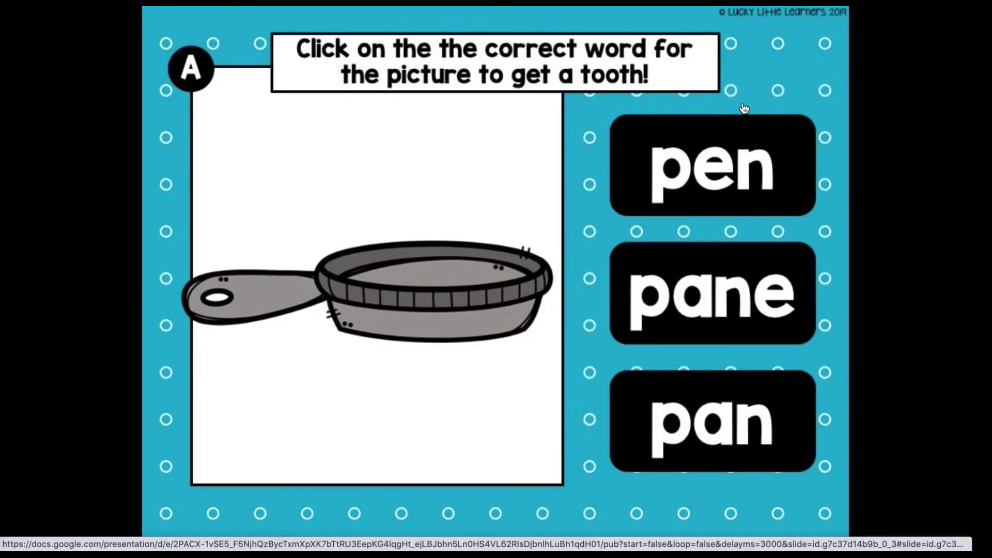
# Answer the pan picture question, retry after 'pen' is wrong, and collect the tooth
pyautogui.click(742, 138)
pyautogui.click(741, 454)
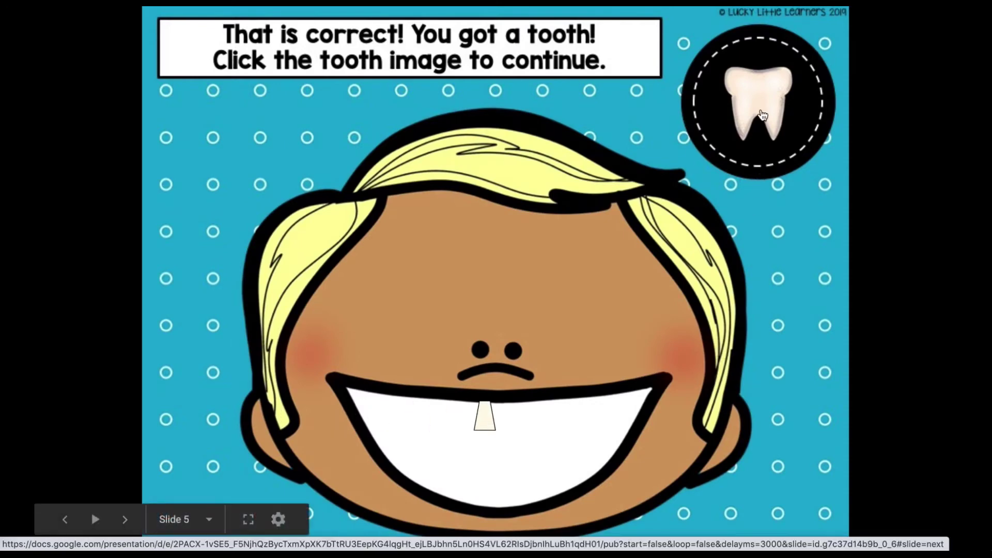
pyautogui.click(762, 114)
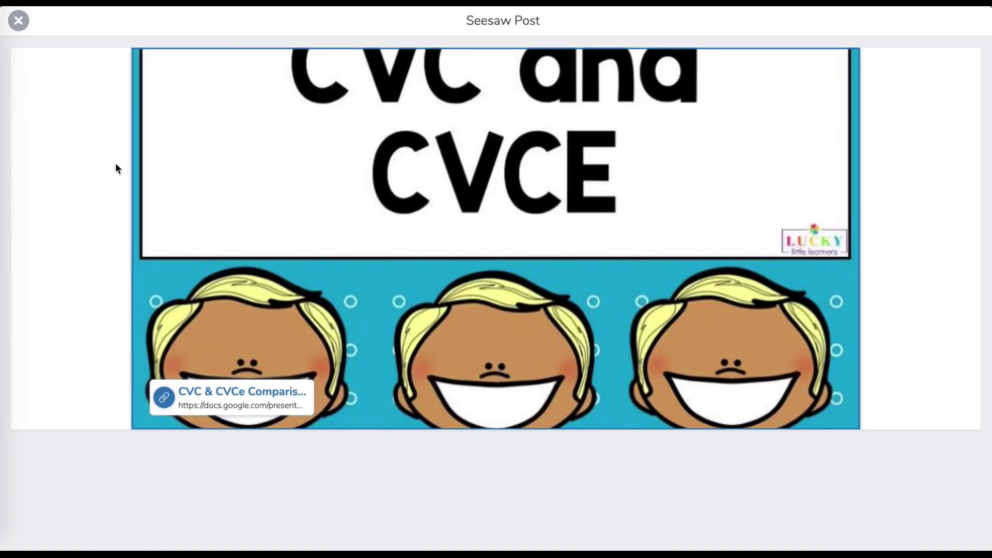
# Close the Toothy post viewer and then the Toothy instructions dialog
pyautogui.click(18, 20)
pyautogui.click(271, 50)
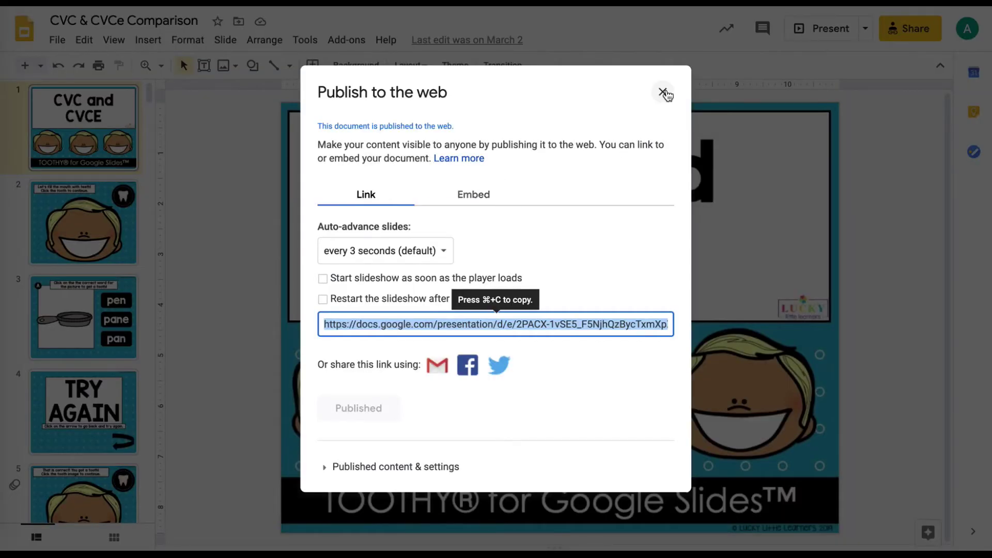
# Close the Publish to the web dialog to return to the title slide
pyautogui.click(663, 92)
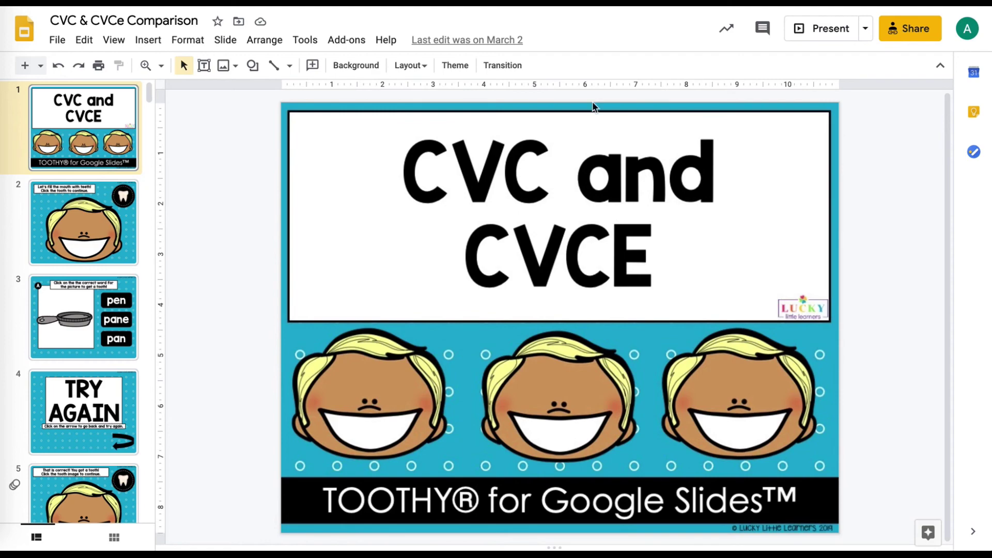